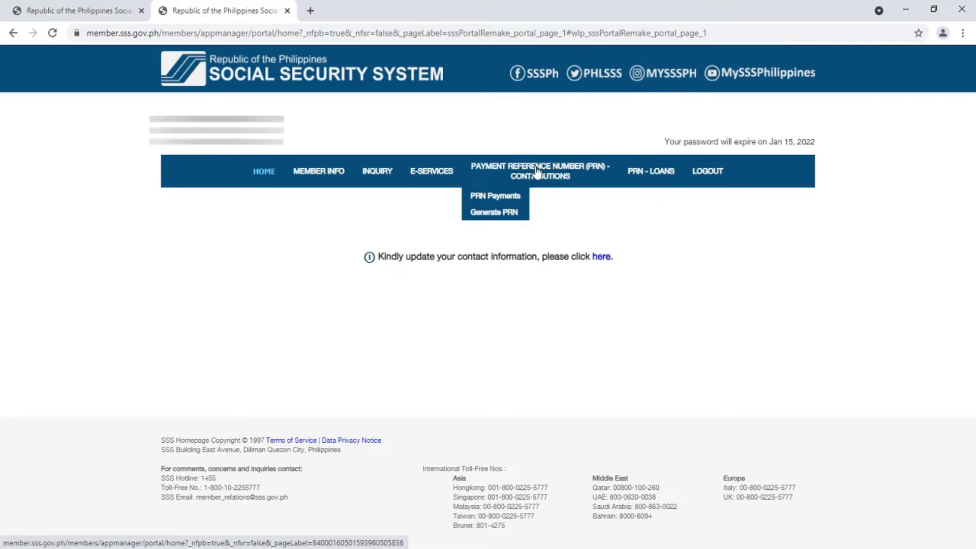
Start generating a new contributions PRN and set the membership type to Voluntary, accepting the membership change notice
click(494, 212)
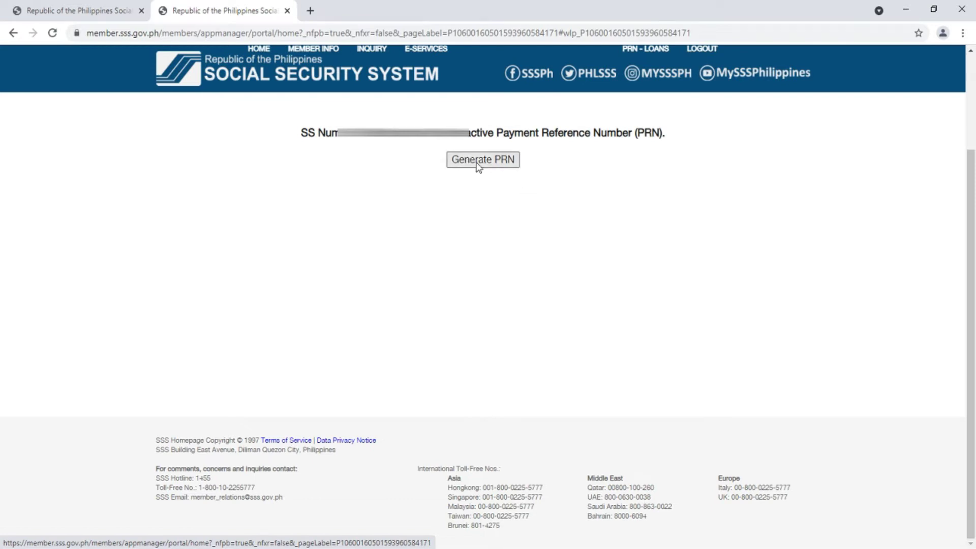
click(477, 161)
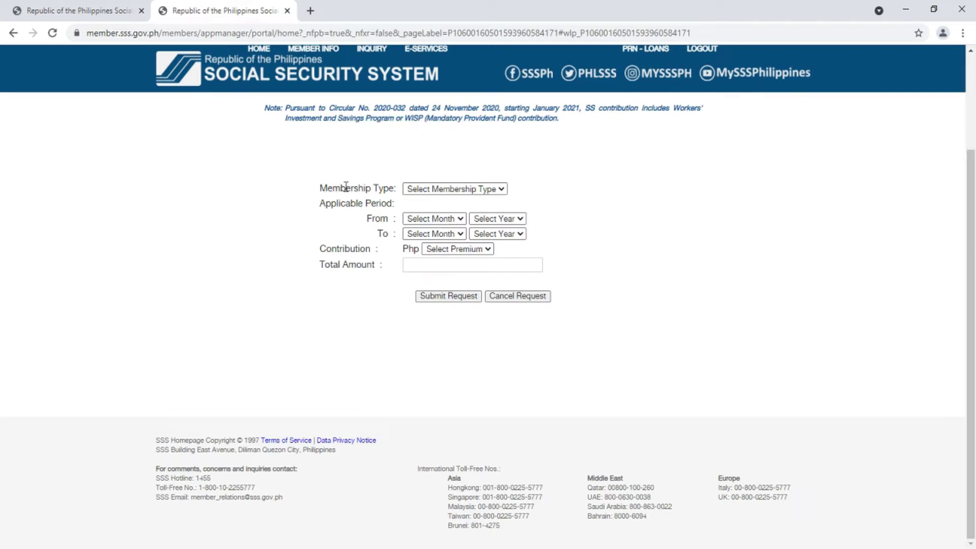
drag(318, 189, 393, 189)
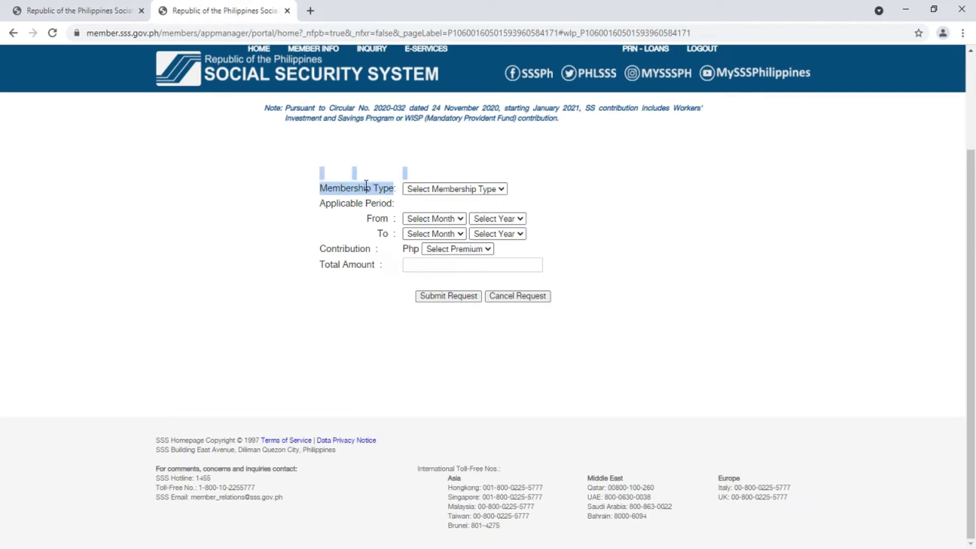
click(496, 190)
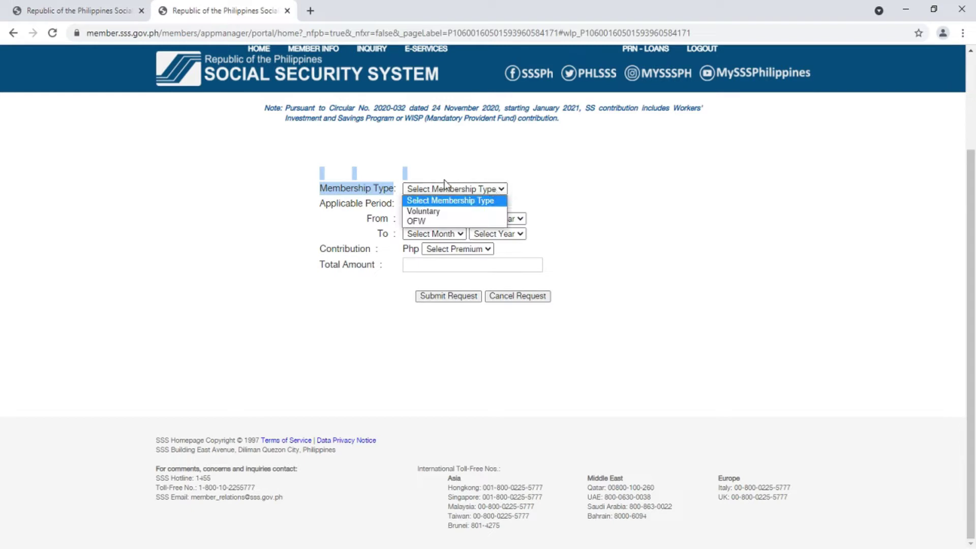
click(433, 211)
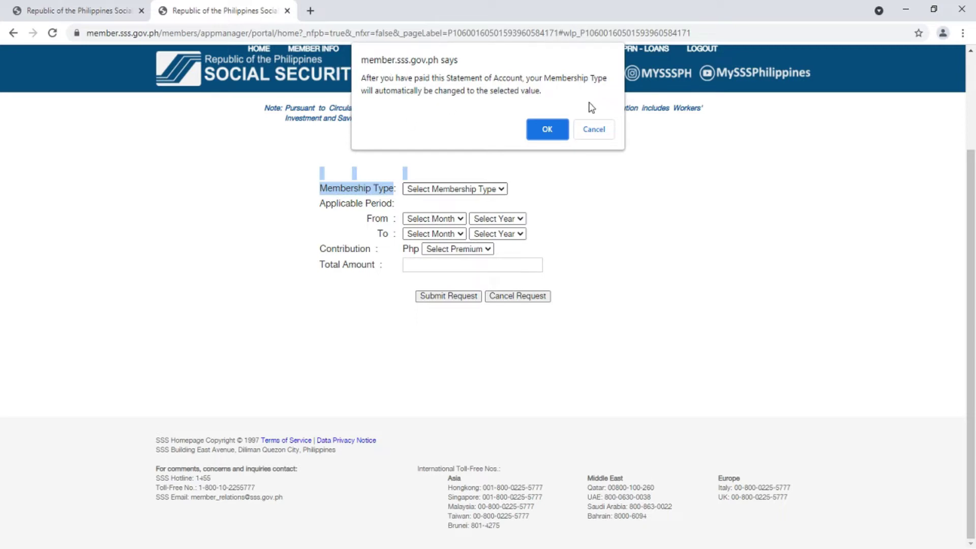
click(547, 130)
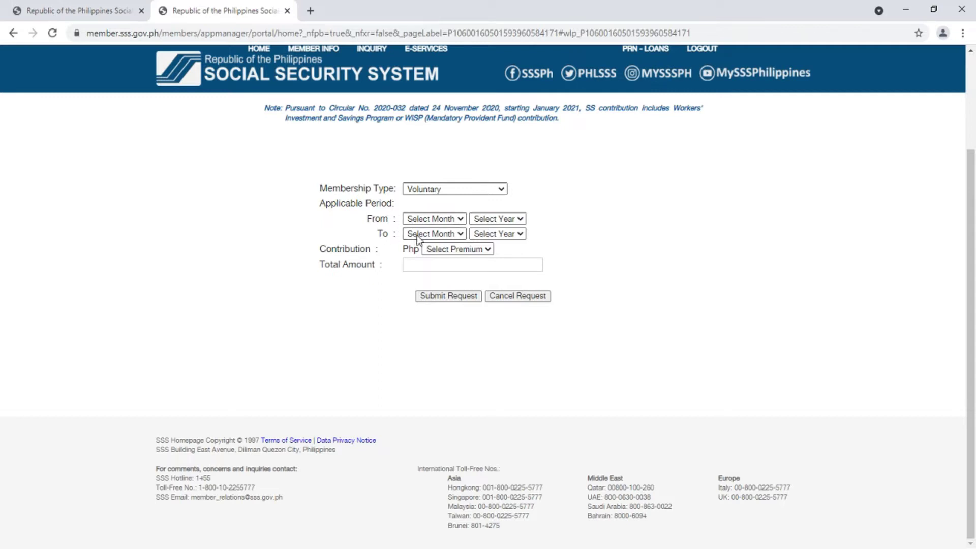
Set the applicable period of the contribution from July 2021 to July 2021
click(433, 218)
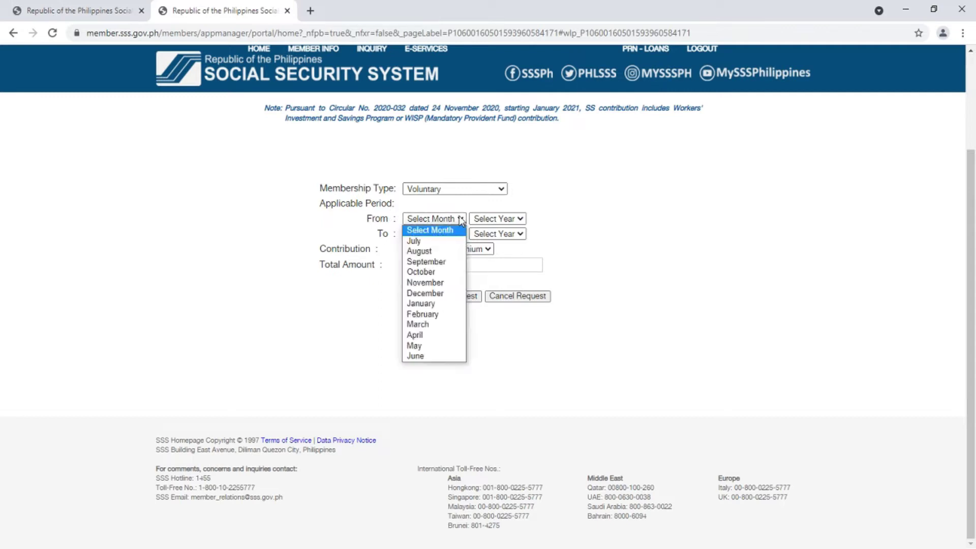
click(429, 241)
click(495, 220)
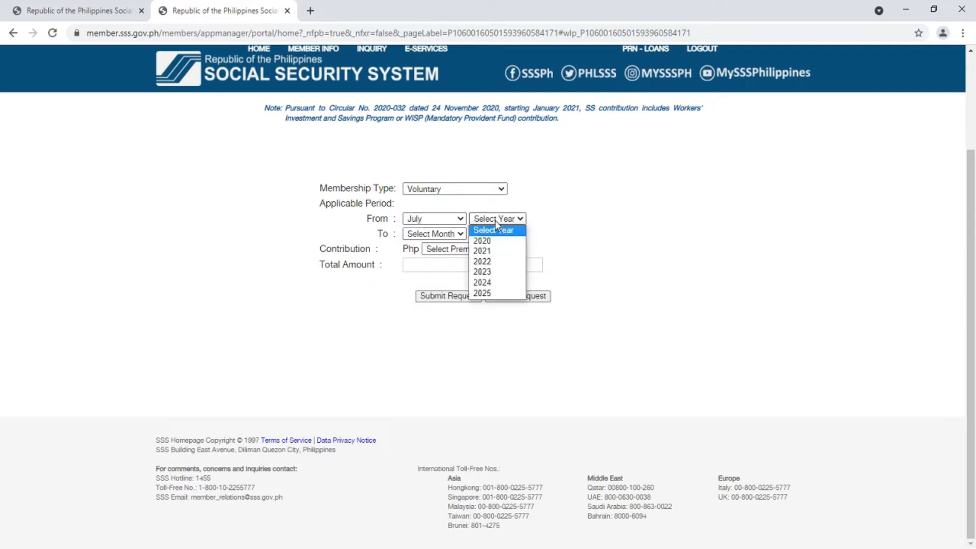
click(489, 251)
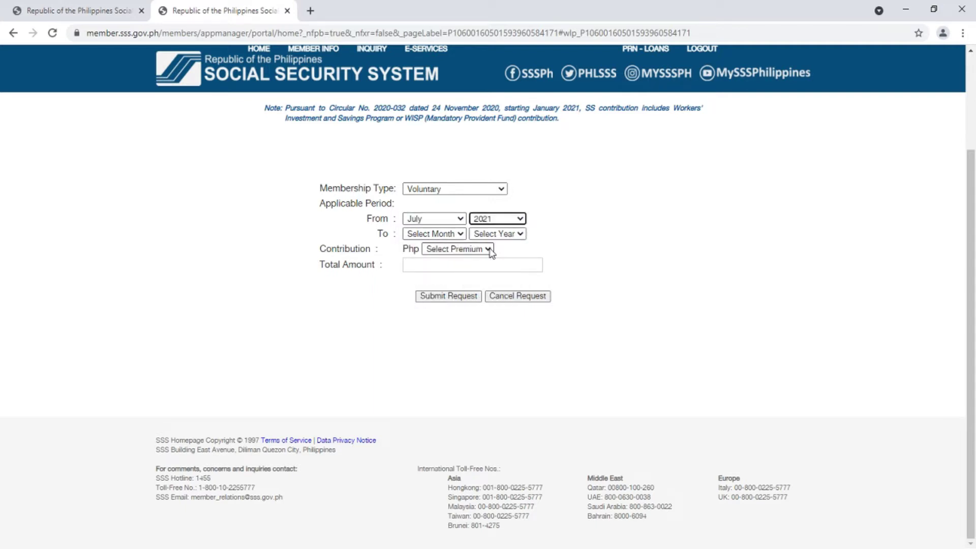
click(440, 235)
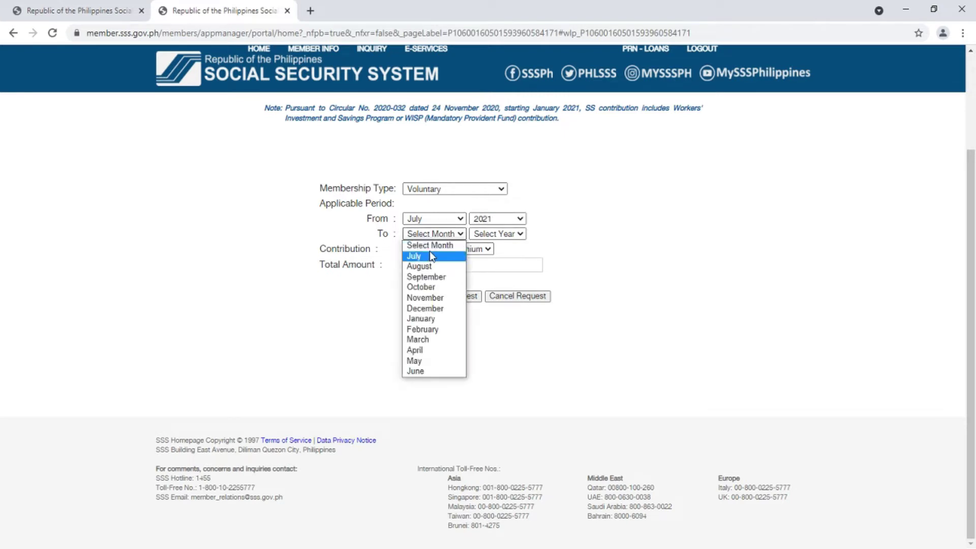
click(431, 255)
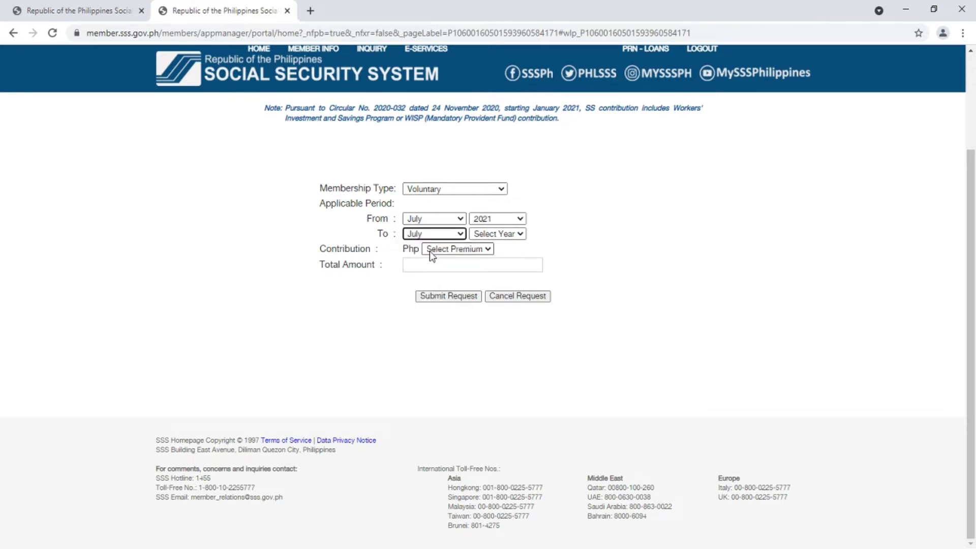
click(496, 233)
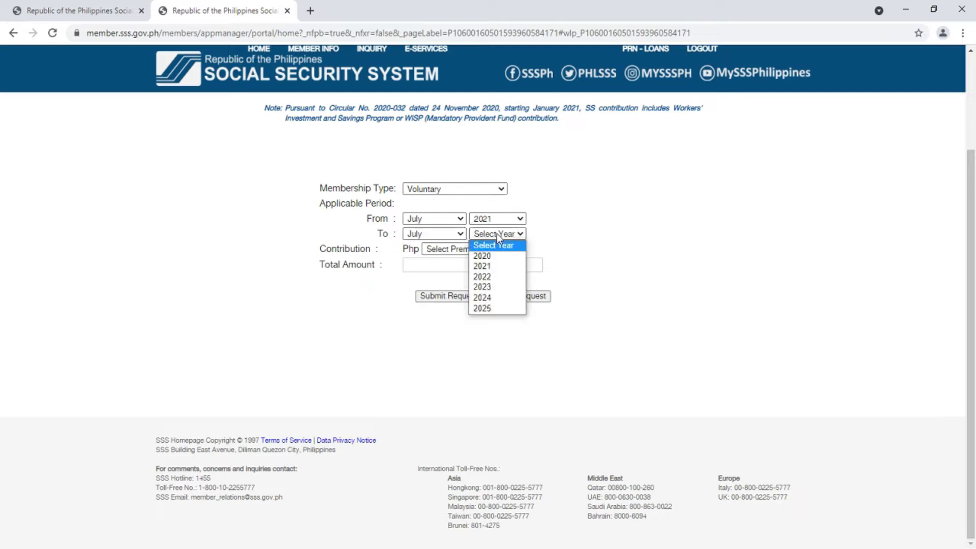
click(494, 266)
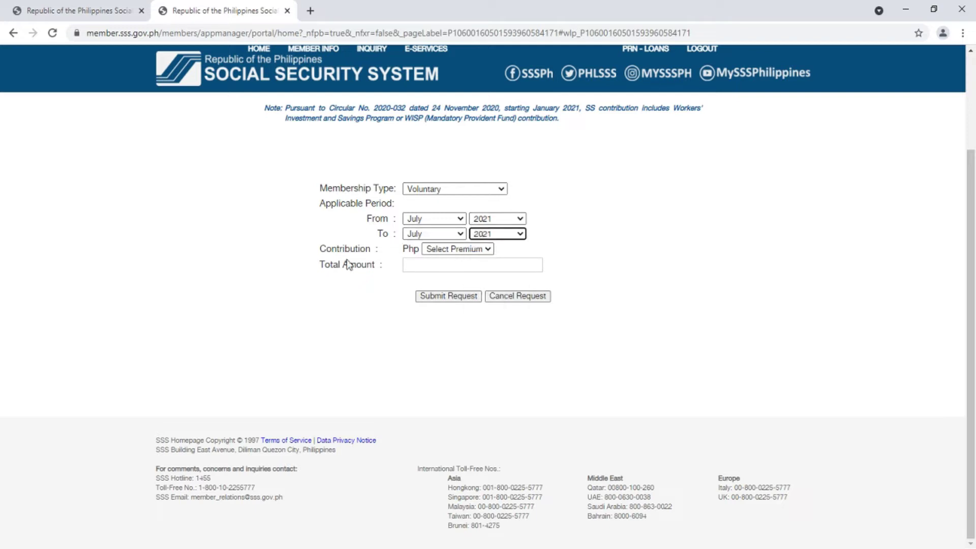
Set the contribution to Php 1300 and submit the PRN request, confirming its details
drag(320, 248, 376, 248)
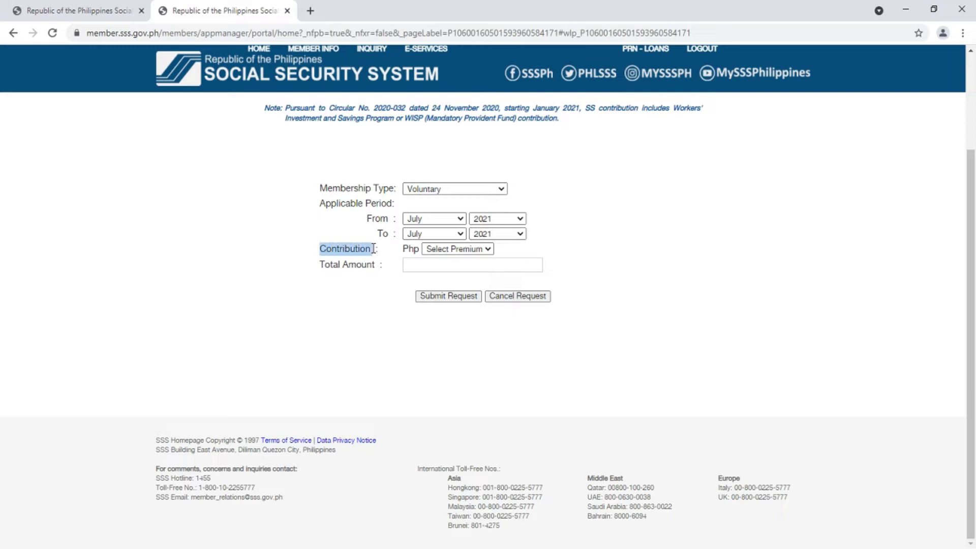
click(471, 249)
drag(484, 313, 484, 345)
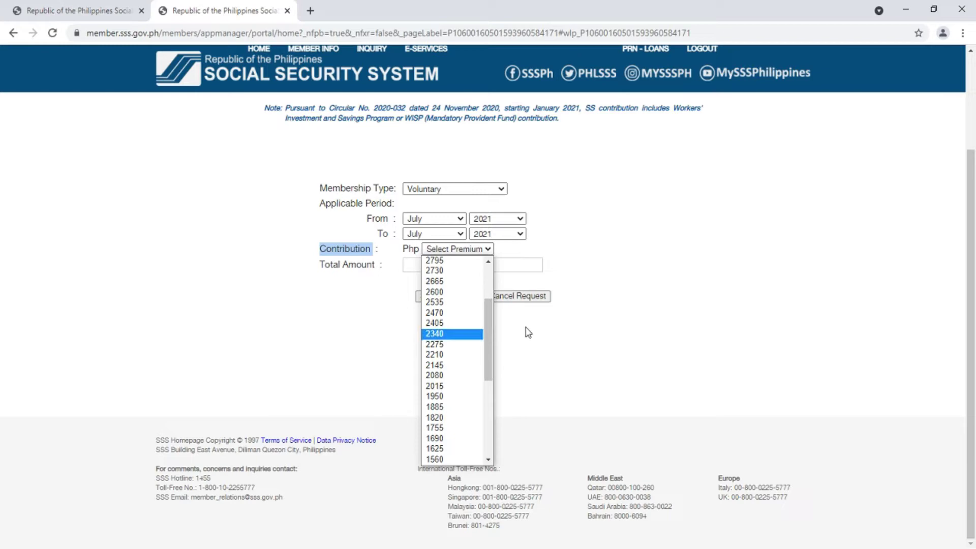
click(338, 548)
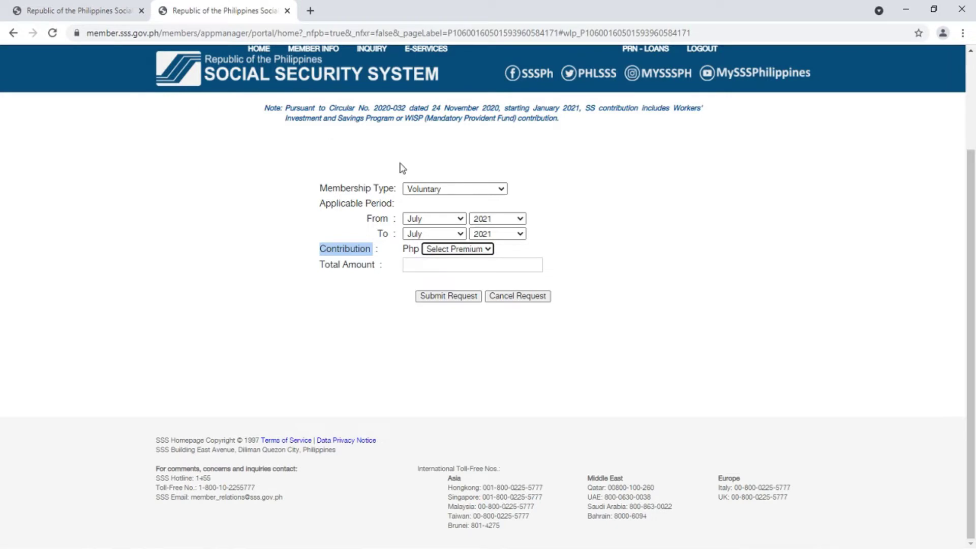
click(478, 250)
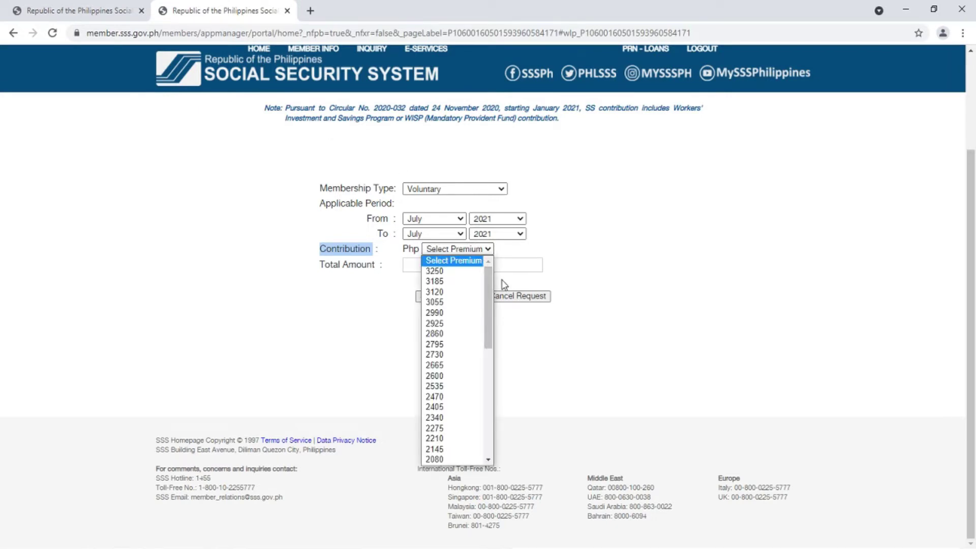
drag(490, 300, 490, 361)
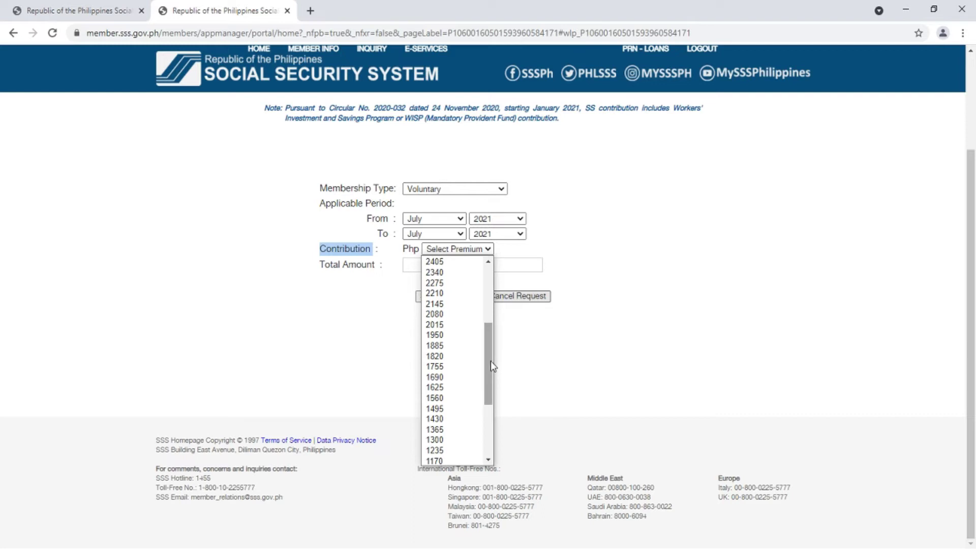
click(440, 440)
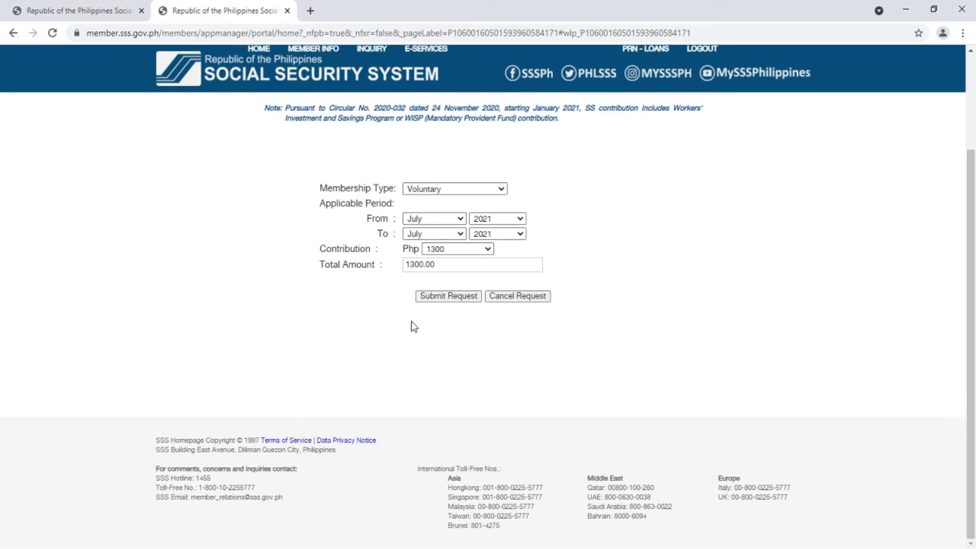
click(444, 297)
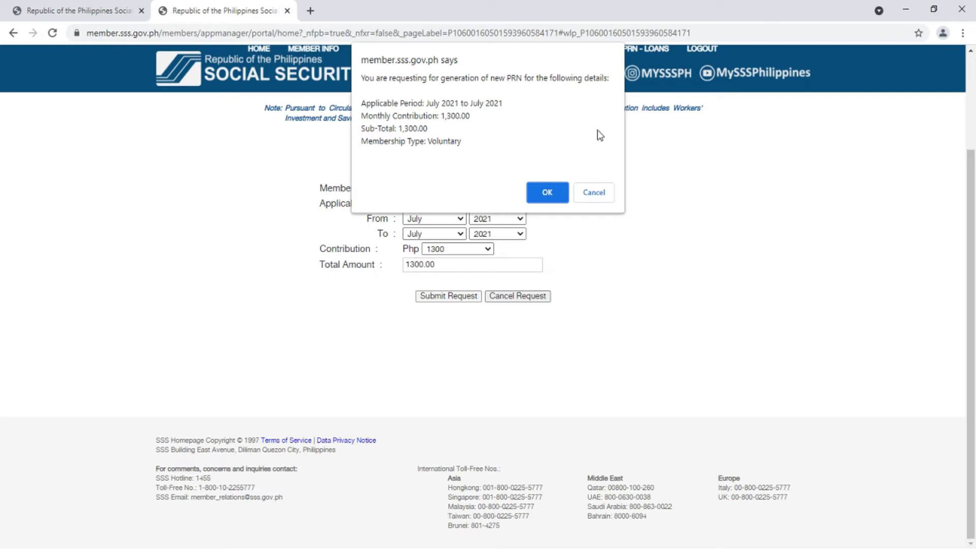
click(538, 193)
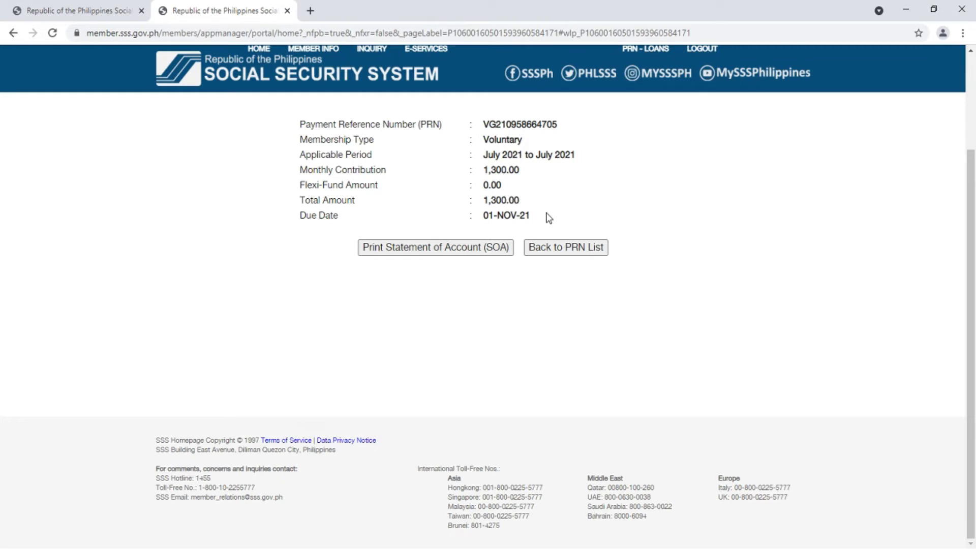
Review the new PRN's printable statement of account and payment slip, and return to the PRN list
click(427, 252)
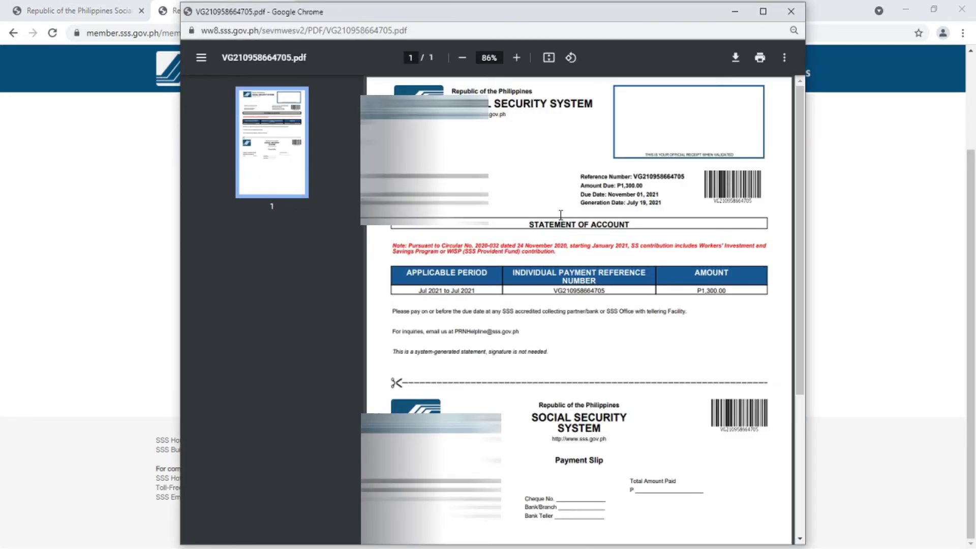
scroll(577, 393, down, 1)
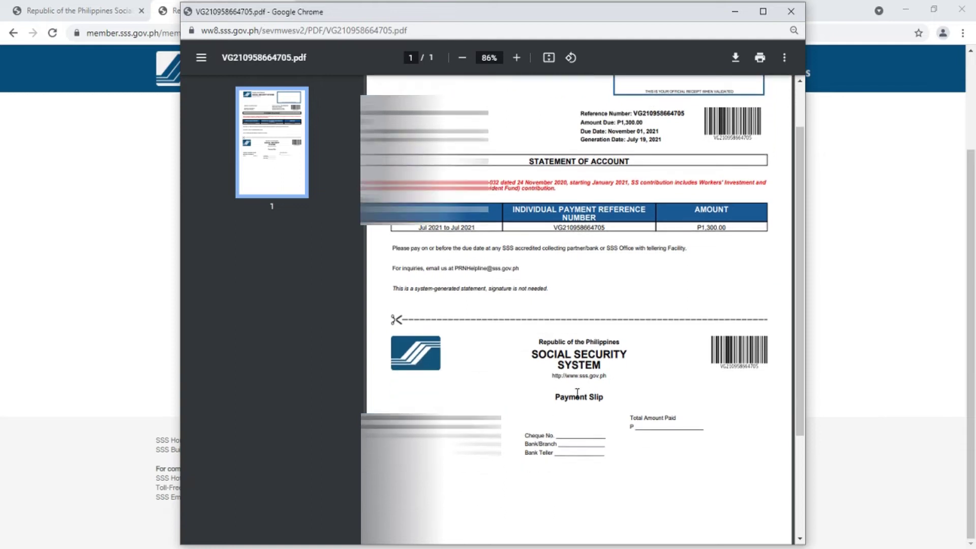
scroll(577, 392, up, 1)
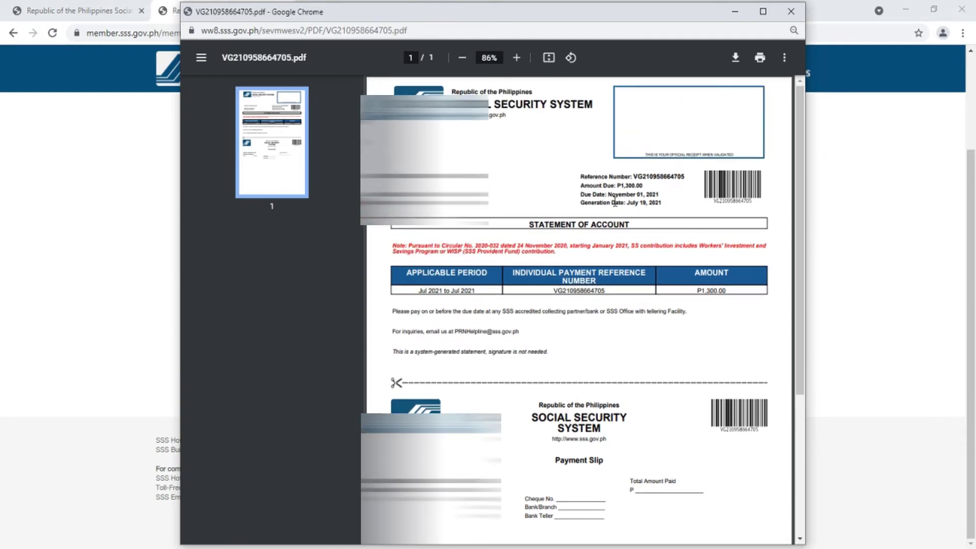
scroll(671, 228, down, 1)
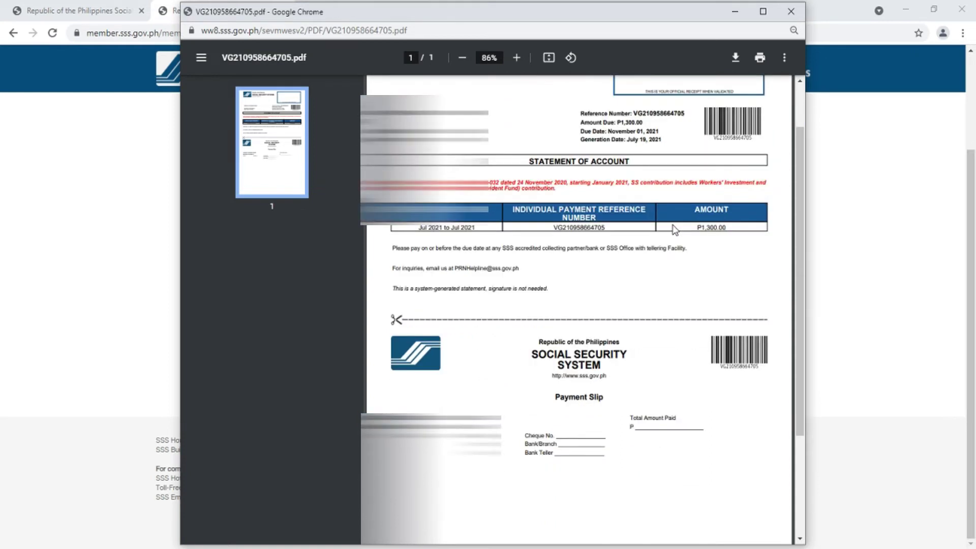
scroll(675, 229, up, 1)
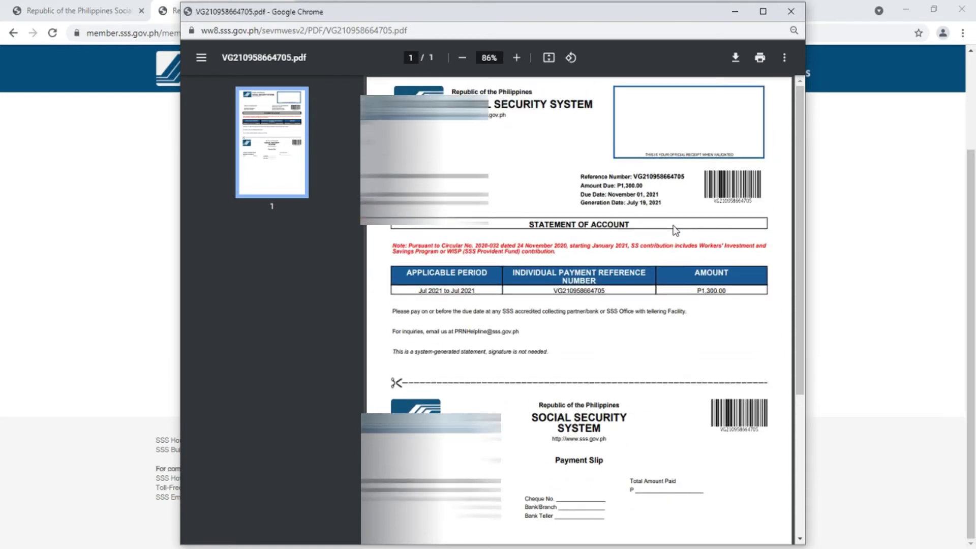
scroll(674, 230, down, 1)
scroll(675, 230, up, 1)
click(791, 11)
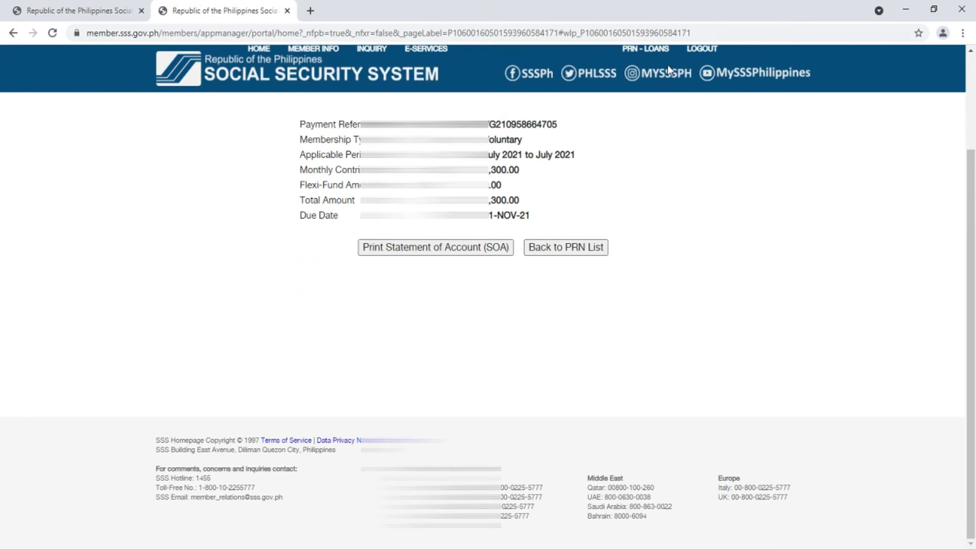
scroll(490, 320, up, 1)
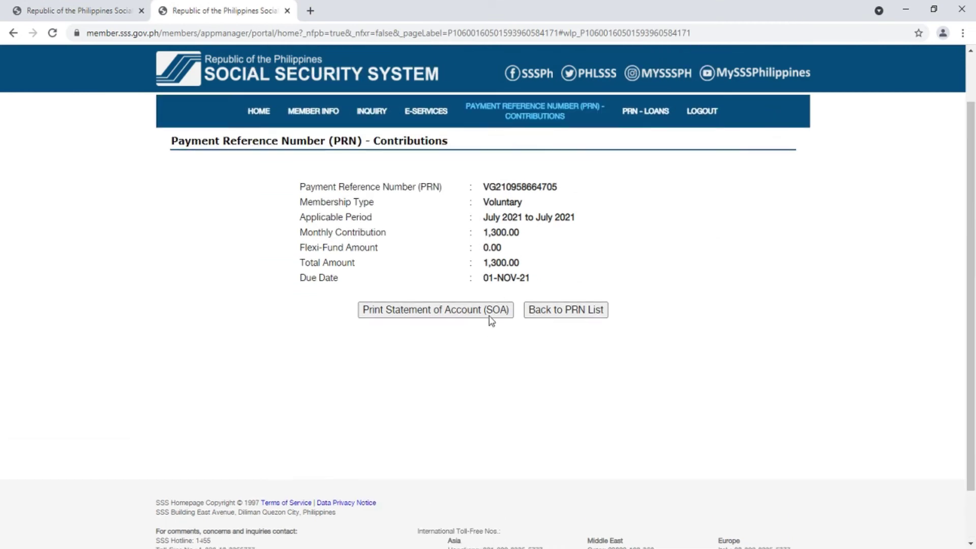
click(565, 311)
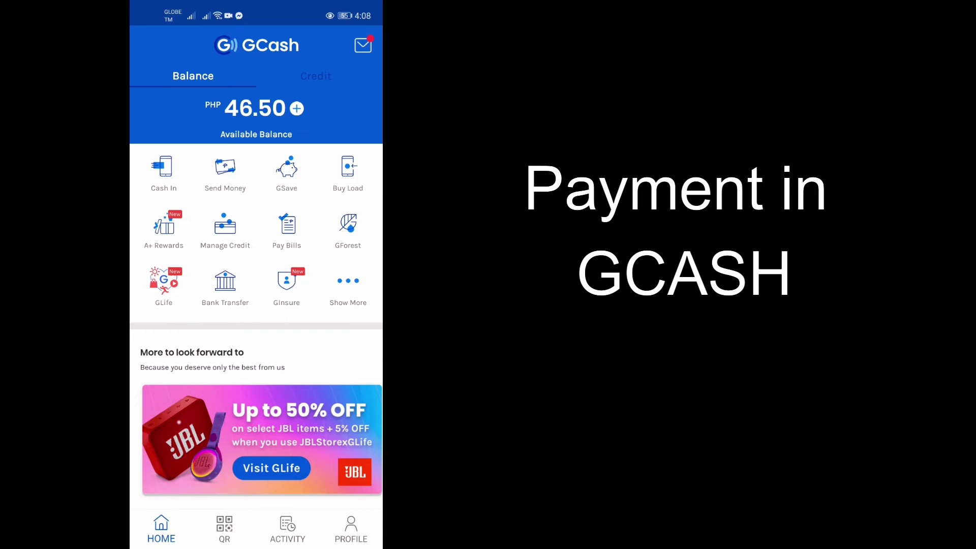
Switch to GCash and open the SSS - PRN biller from the Government category for bill payments
click(287, 227)
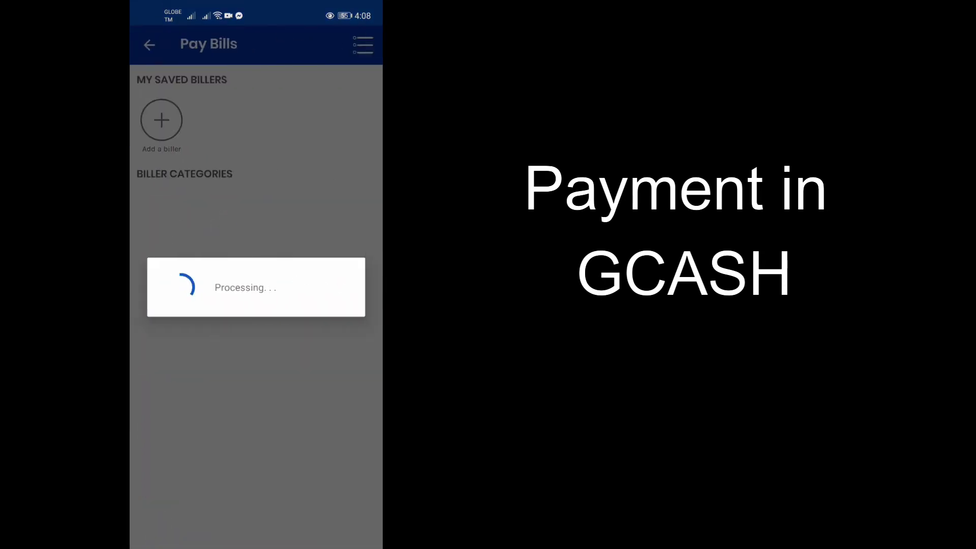
scroll(323, 398, down, 1)
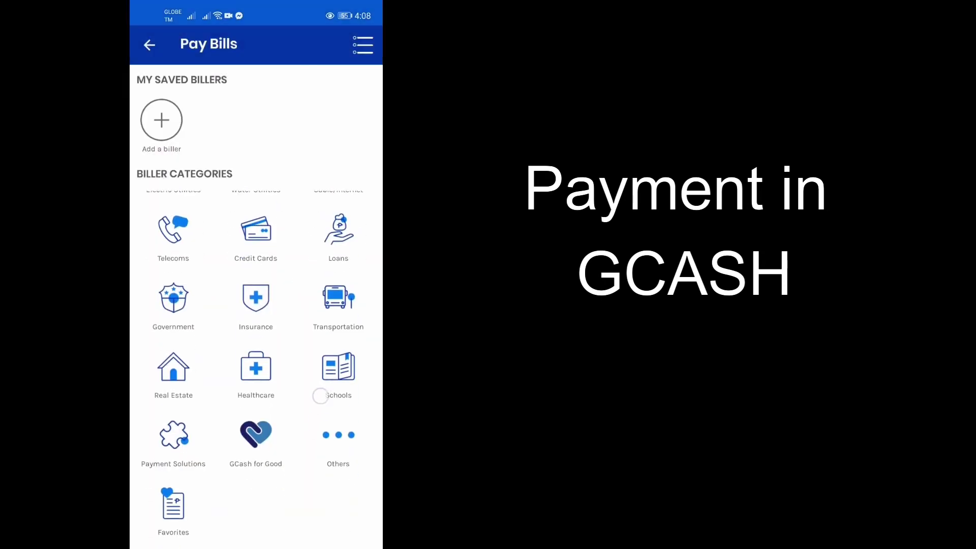
click(174, 336)
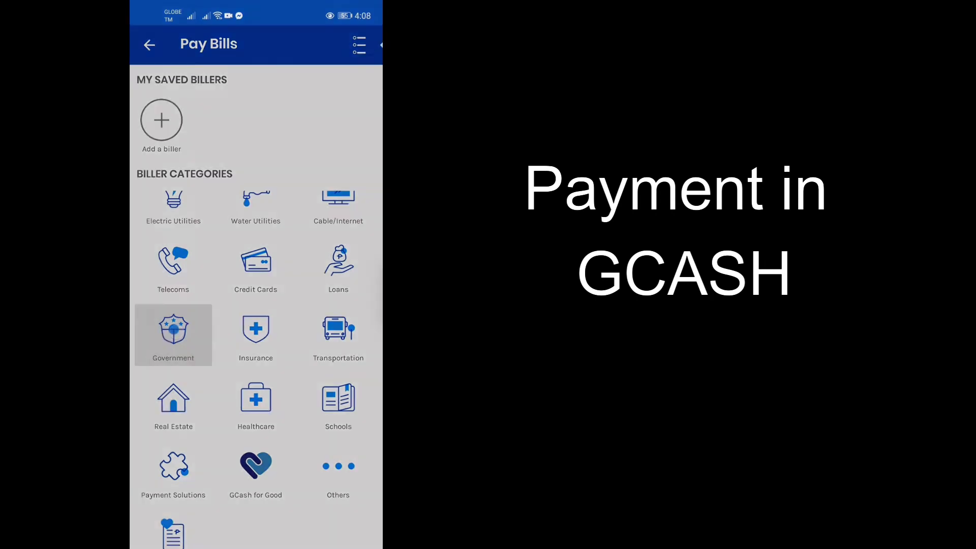
drag(305, 437, 311, 230)
drag(289, 373, 306, 220)
drag(272, 454, 275, 221)
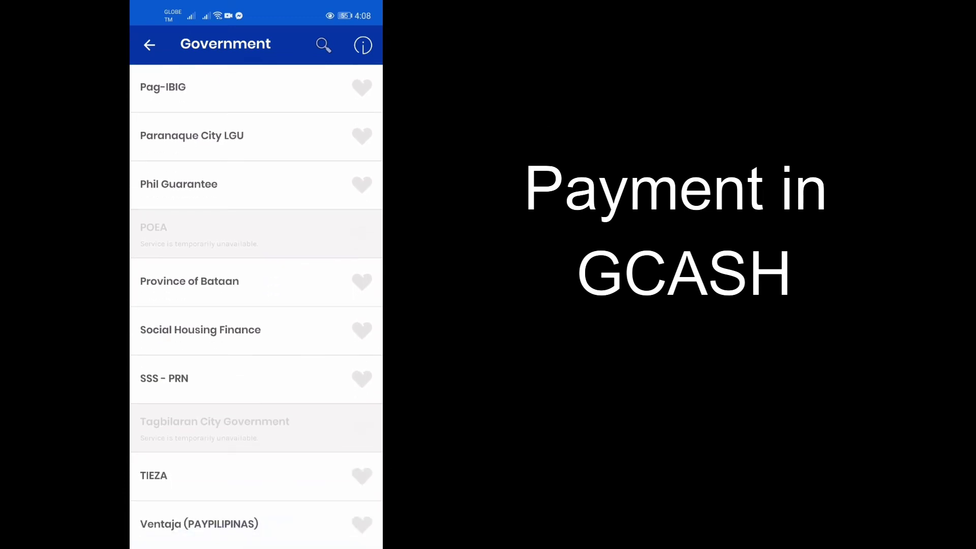
click(241, 387)
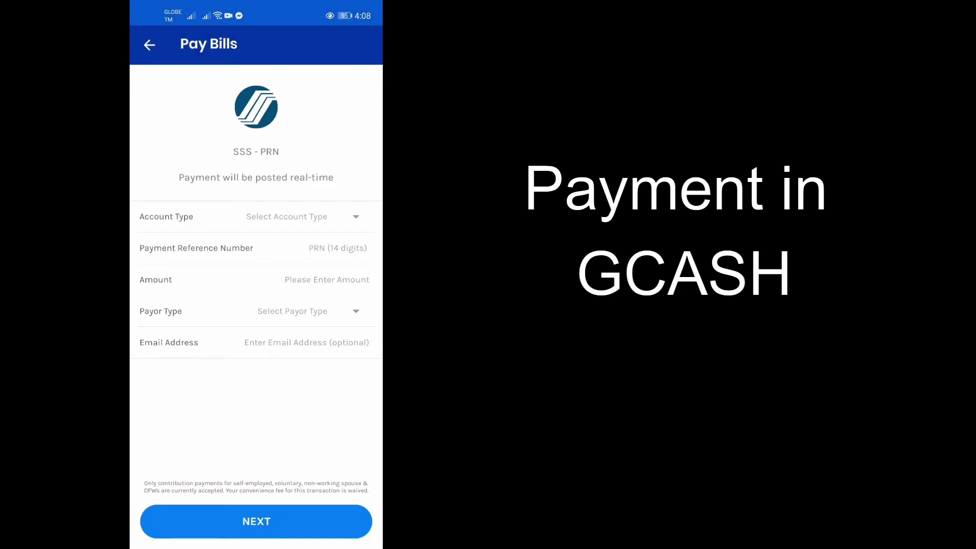
Set the account type to PRN and open the Payment Reference Number field for entry
click(352, 216)
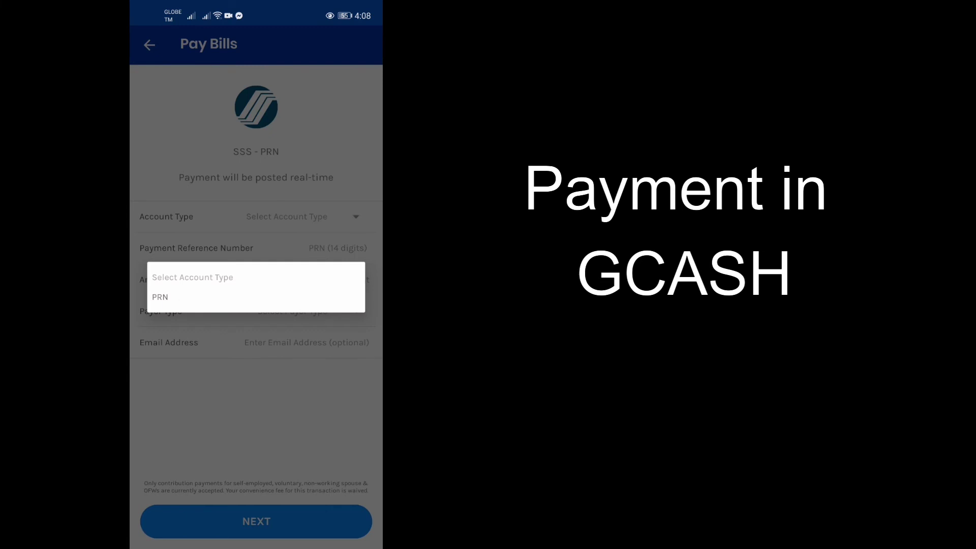
click(160, 297)
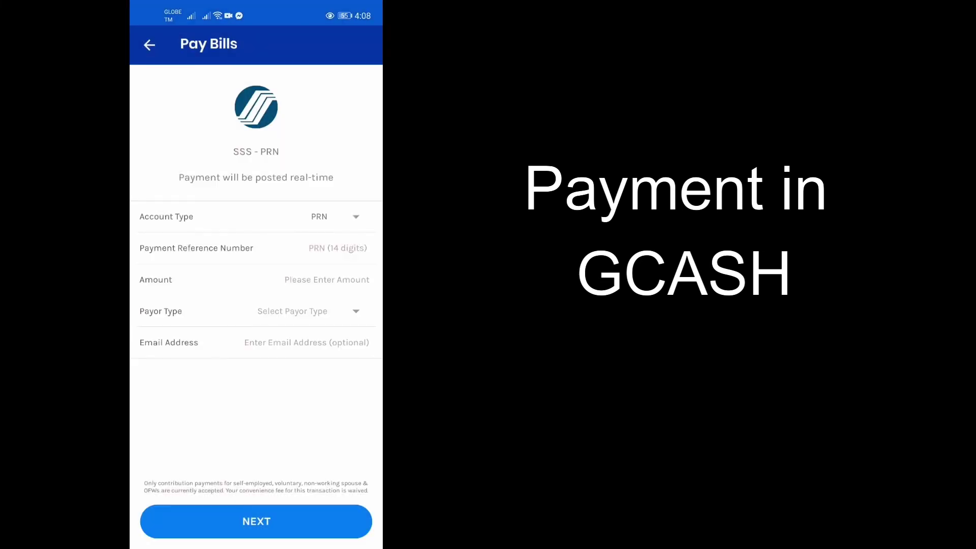
click(329, 246)
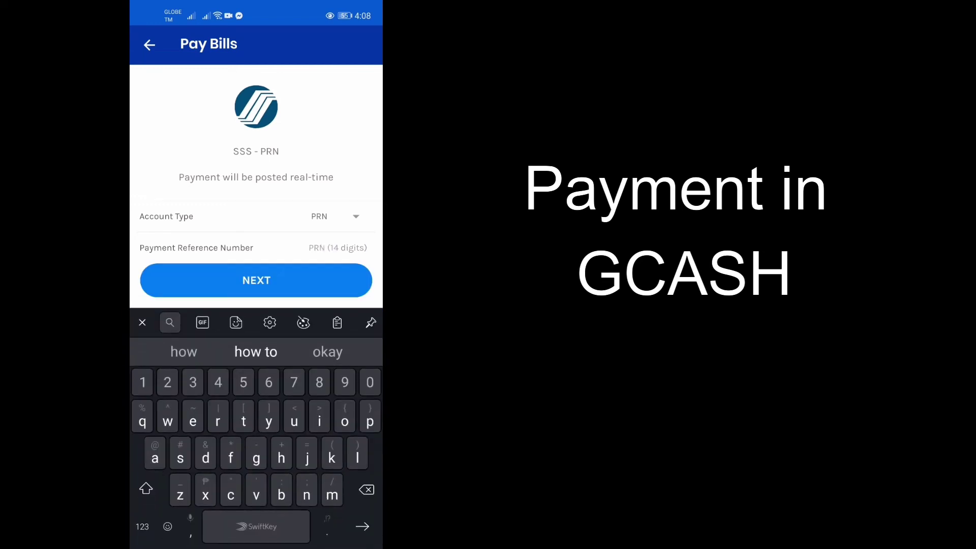
drag(330, 212, 337, 157)
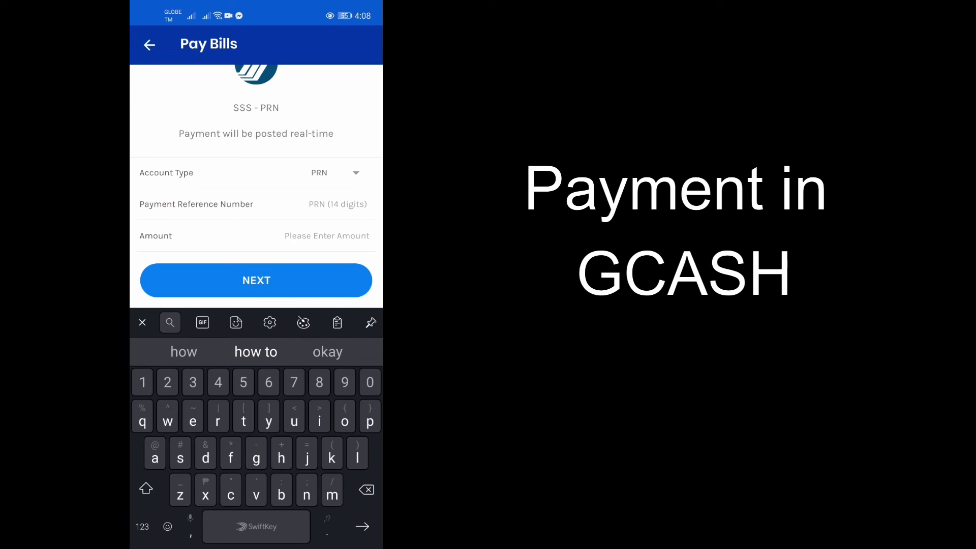
drag(323, 210, 325, 178)
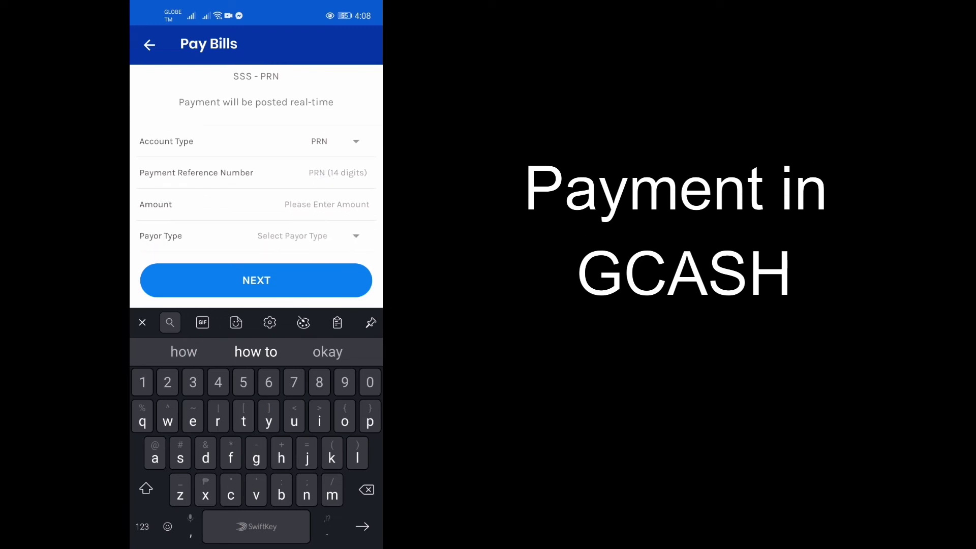
Open the Amount field for entry and set the payor type to Voluntary - Contributions
click(312, 206)
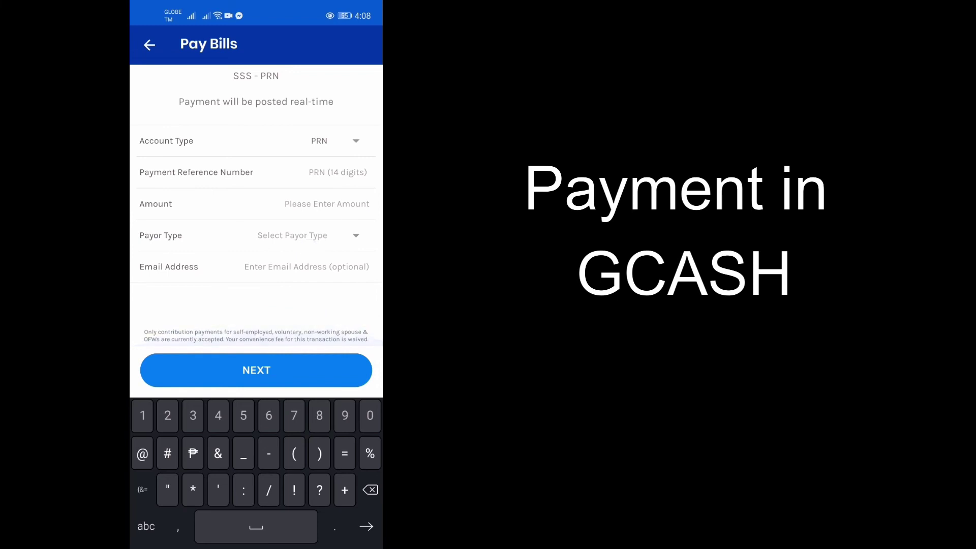
click(354, 234)
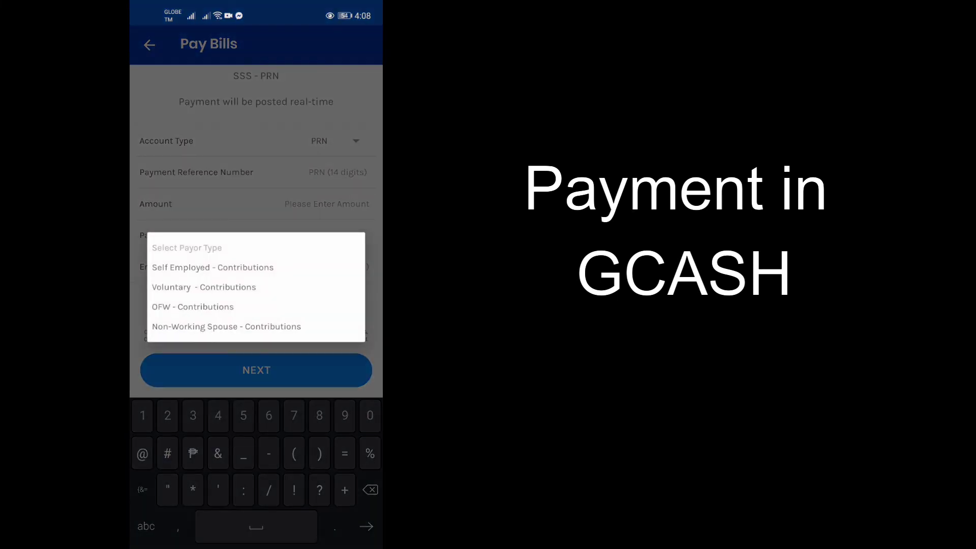
click(247, 290)
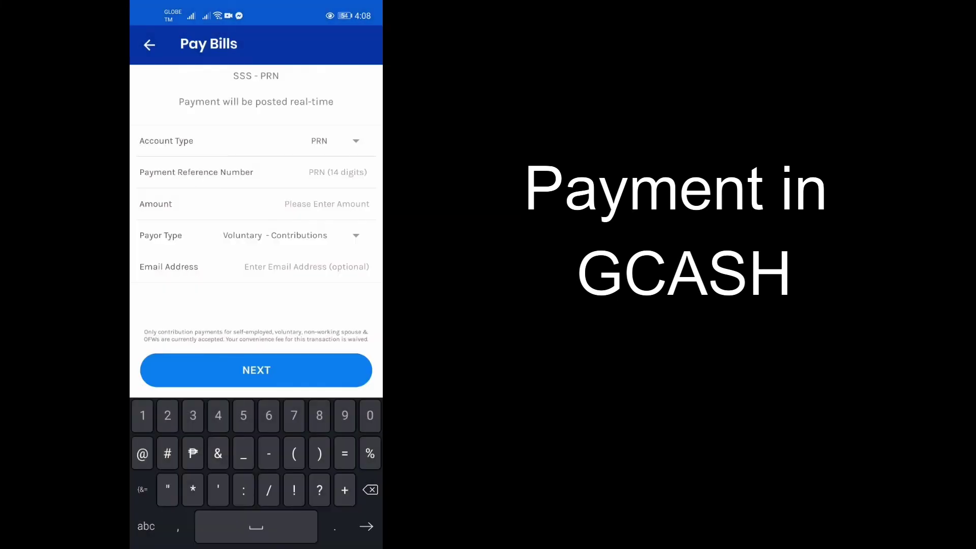
Try to proceed with the bill payment while the payment reference number, amount and optional email address are left empty
click(326, 266)
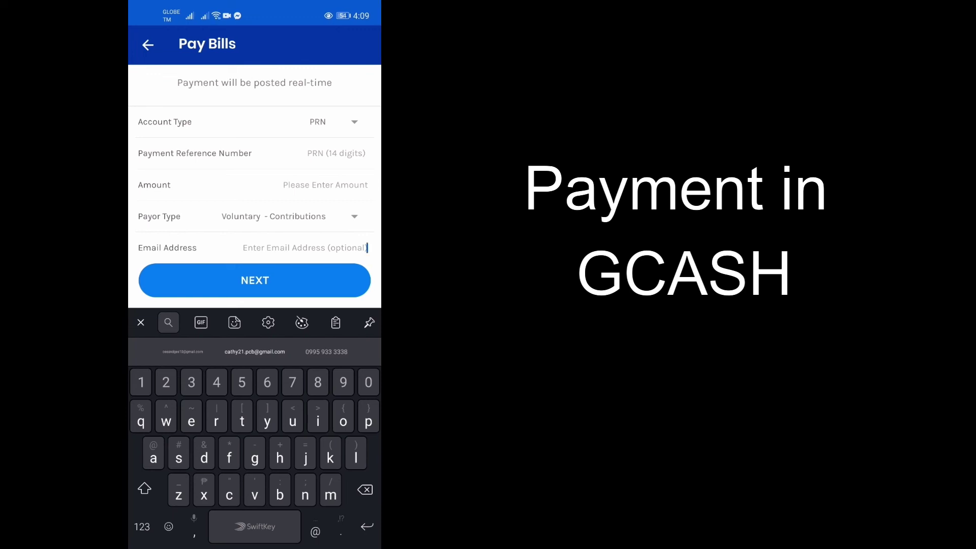
click(286, 283)
click(331, 331)
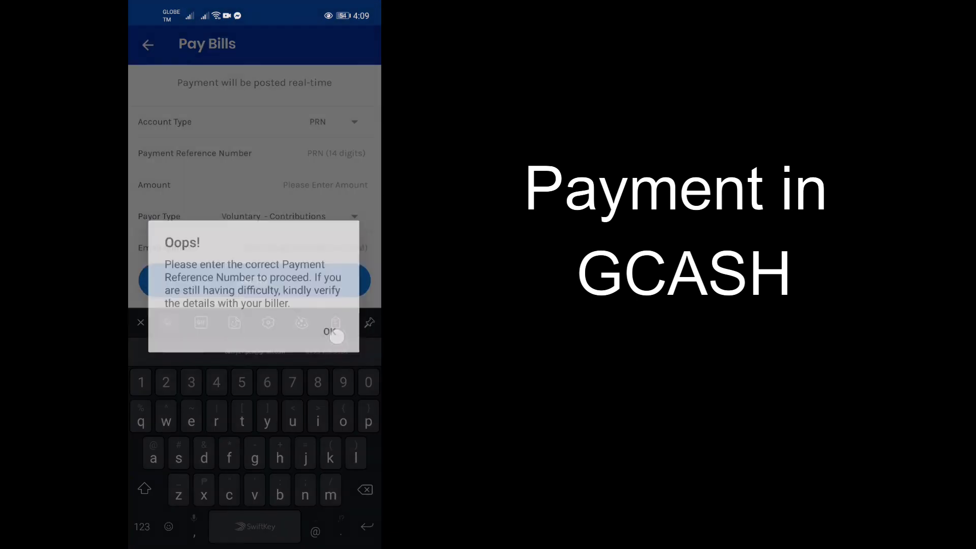
Review the SSS - PRN payment form's fields, from account type and payment reference number to payor type and email address
mouse_move(340, 206)
mouse_down()
mouse_move(335, 166)
mouse_move(328, 222)
mouse_move(336, 204)
mouse_up()
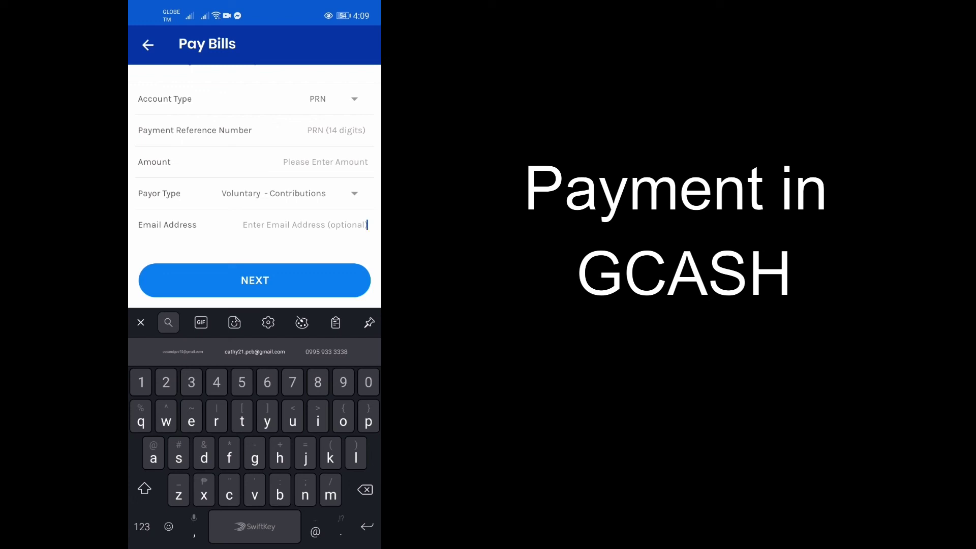
drag(327, 211, 326, 251)
drag(349, 172, 316, 277)
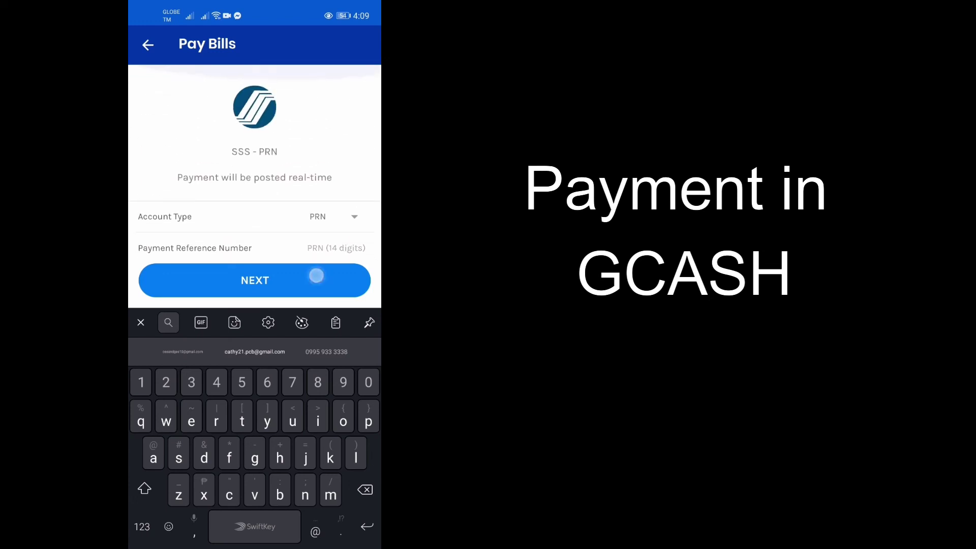
drag(346, 193, 344, 46)
drag(323, 214, 322, 268)
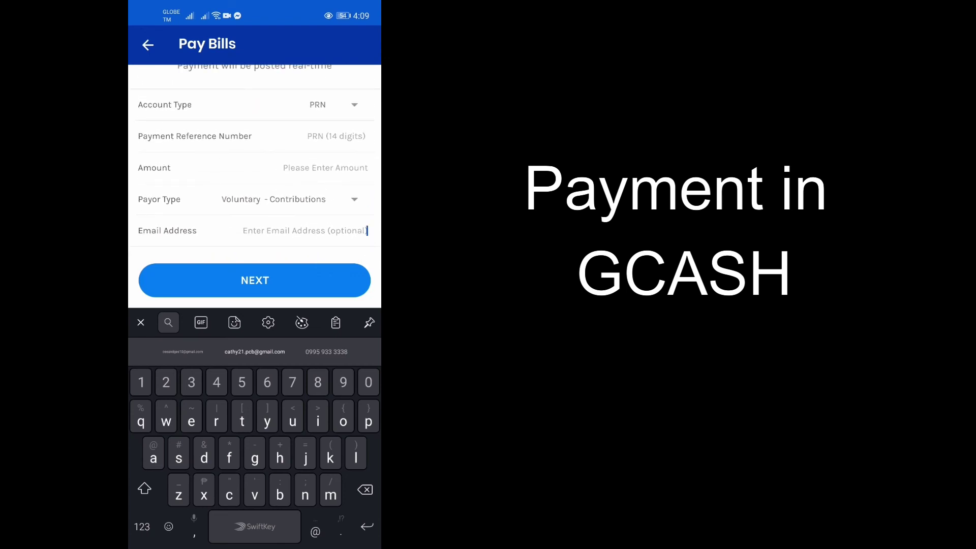
drag(344, 177, 321, 216)
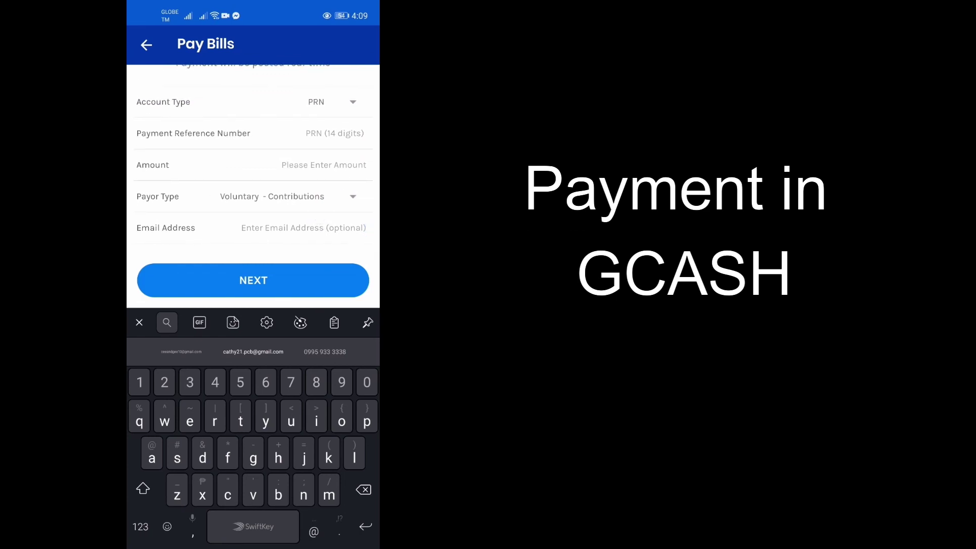
drag(361, 207, 310, 268)
drag(331, 191, 309, 256)
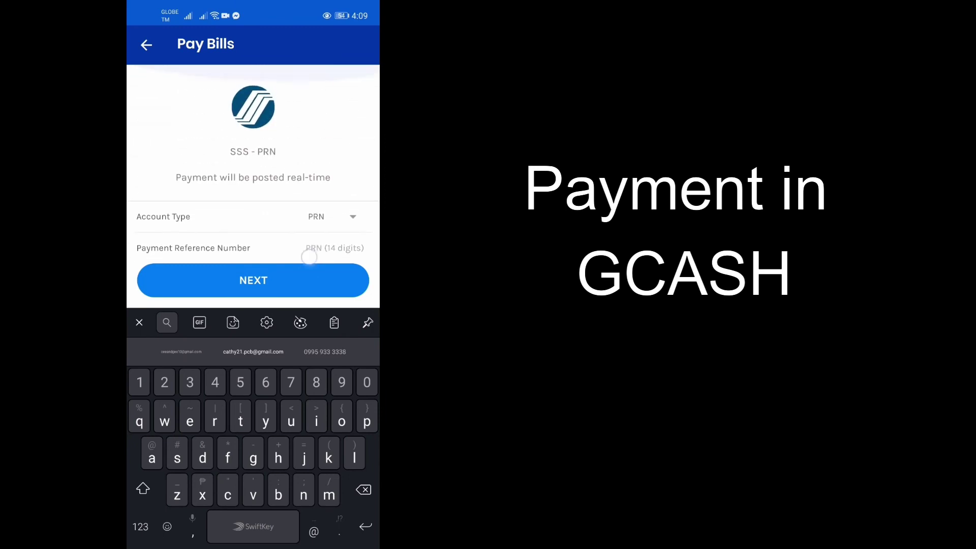
drag(345, 228, 349, 174)
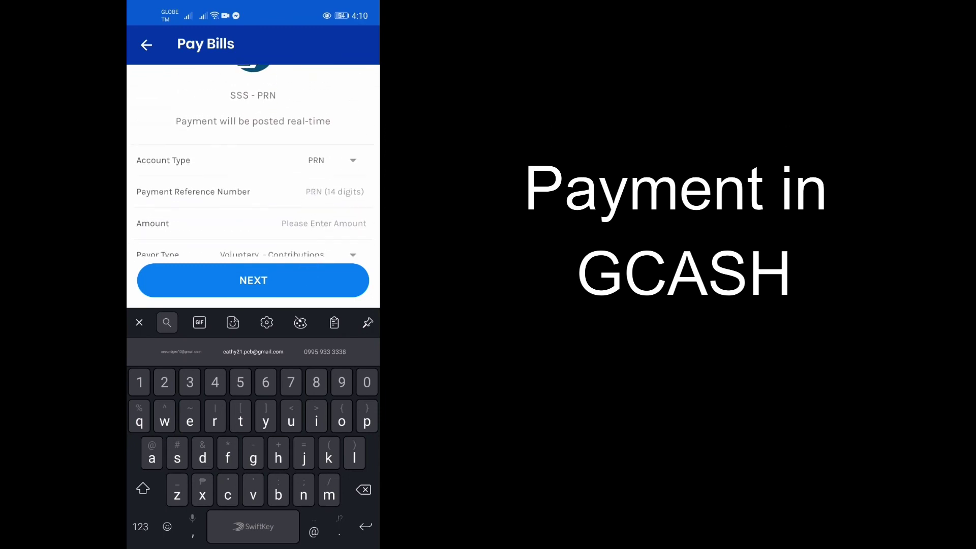